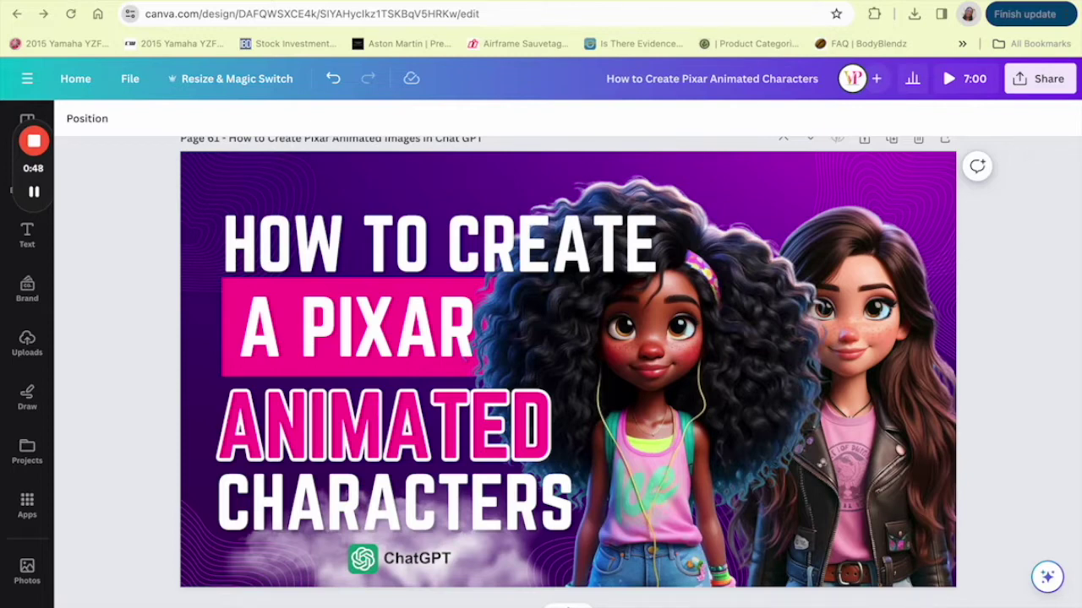
Open the 'Consistent Character GPT Fast & High Quality' custom GPT as a new chat via Explore GPTs
{"action": "left_click", "coordinate": [712, 79]}
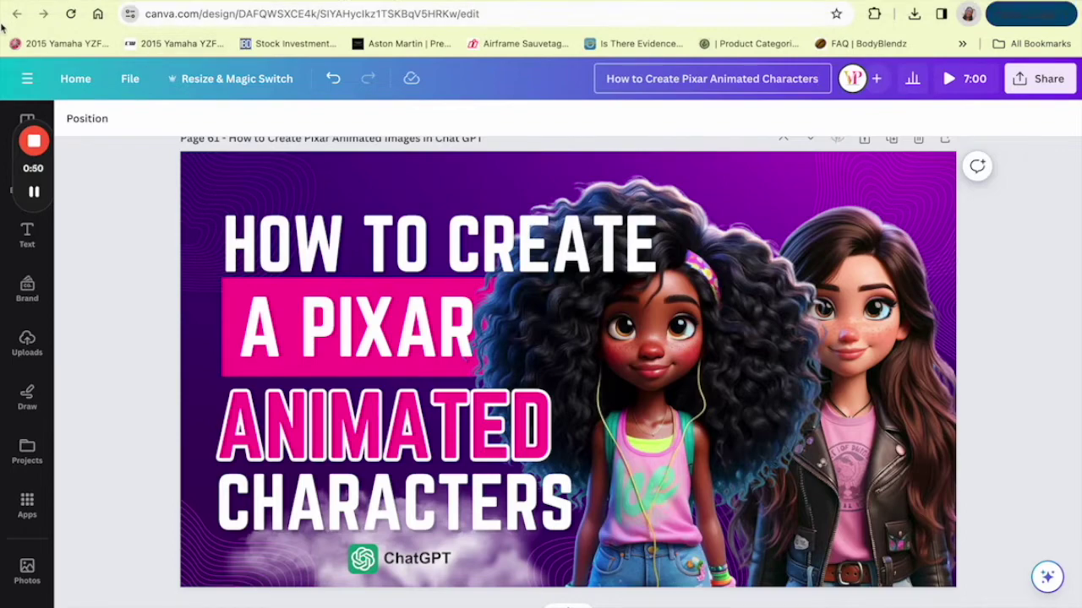
{"action": "key", "text": "ctrl+Tab"}
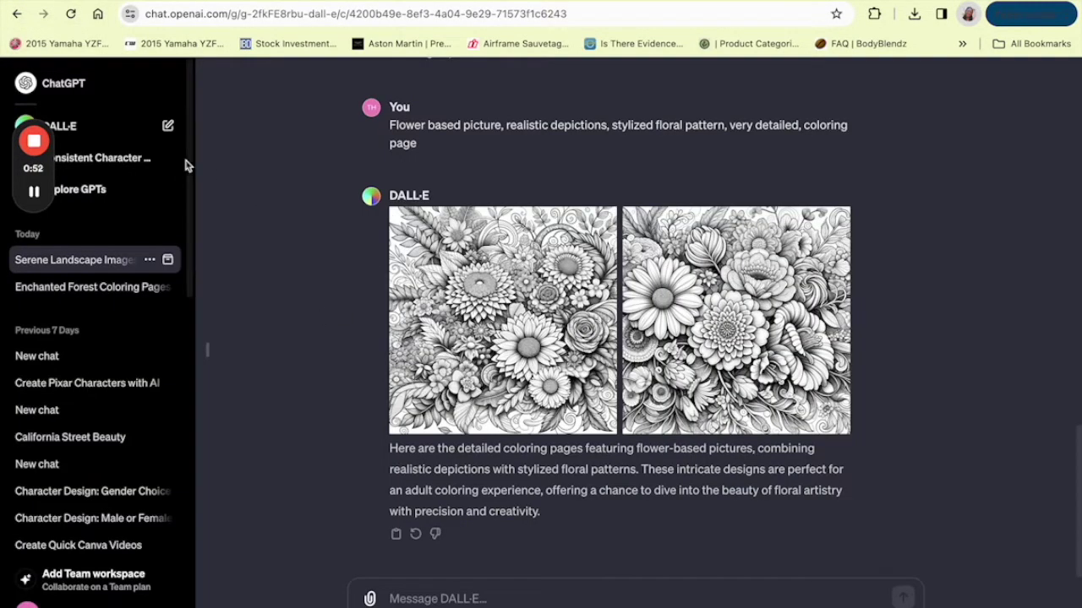
{"action": "left_click", "coordinate": [101, 189]}
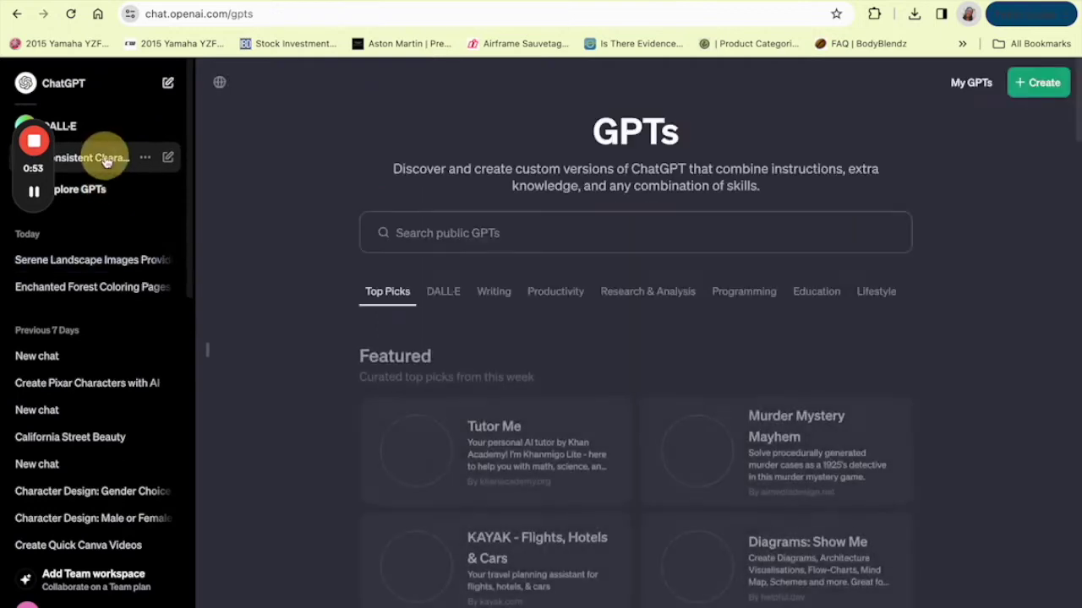
{"action": "left_click", "coordinate": [106, 161]}
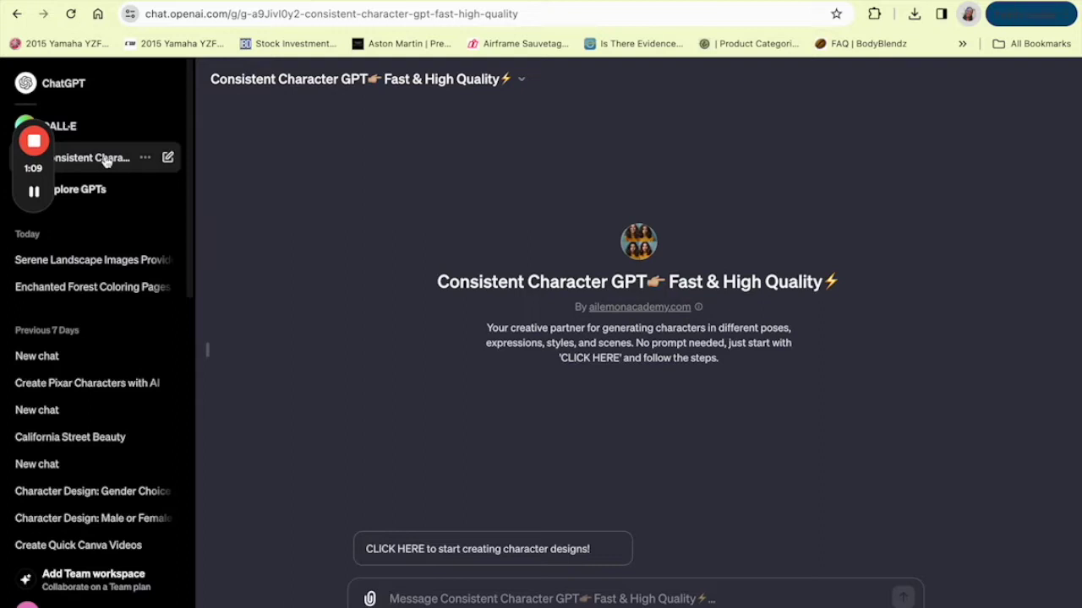
{"action": "mouse_move", "coordinate": [36, 195]}
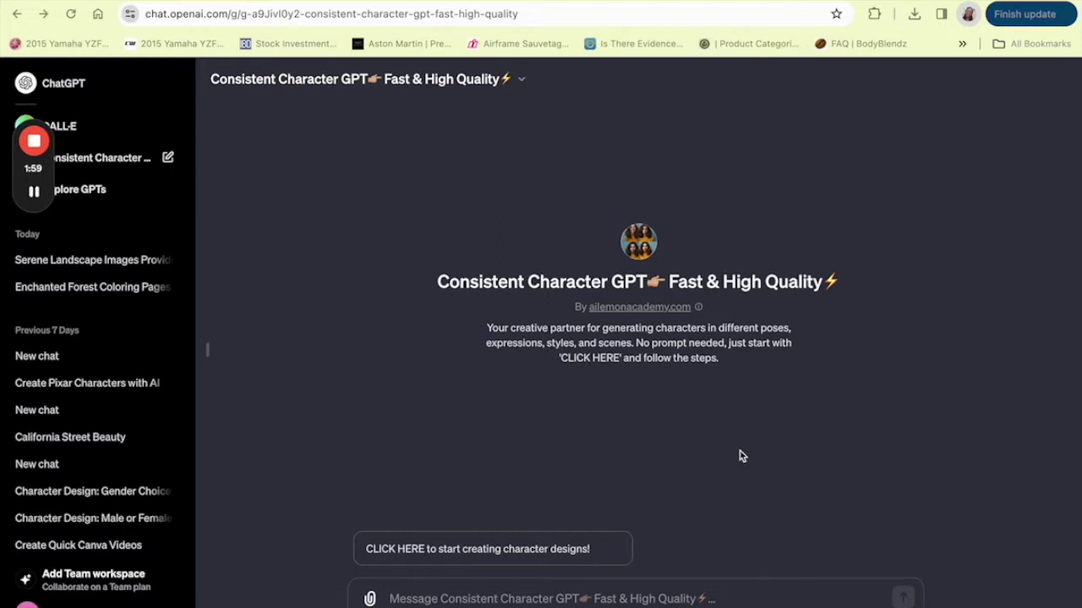
{"action": "left_click", "coordinate": [475, 554]}
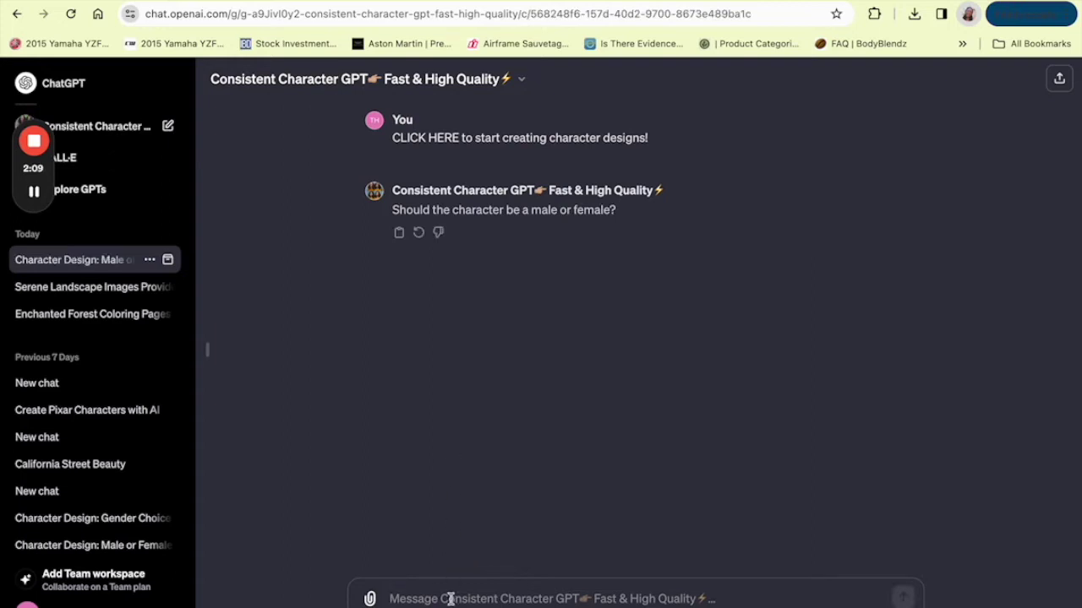
Answer that the character is Female and name her Meghan
{"action": "type", "text": "Feam"}
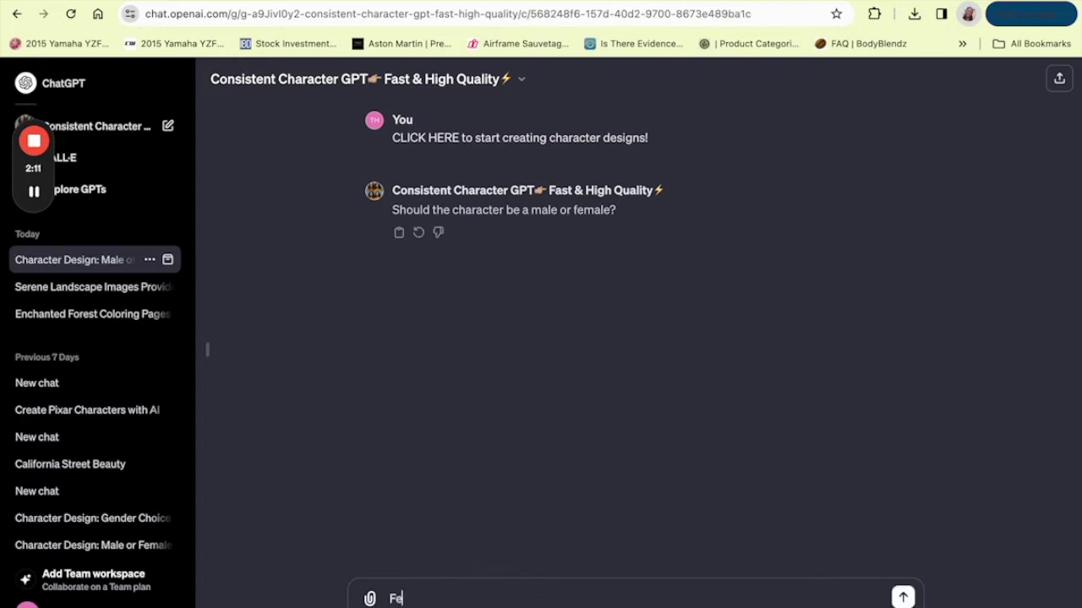
{"action": "key", "text": "BackSpace"}
{"action": "key", "text": "BackSpace"}
{"action": "type", "text": "male"}
{"action": "key", "text": "Return"}
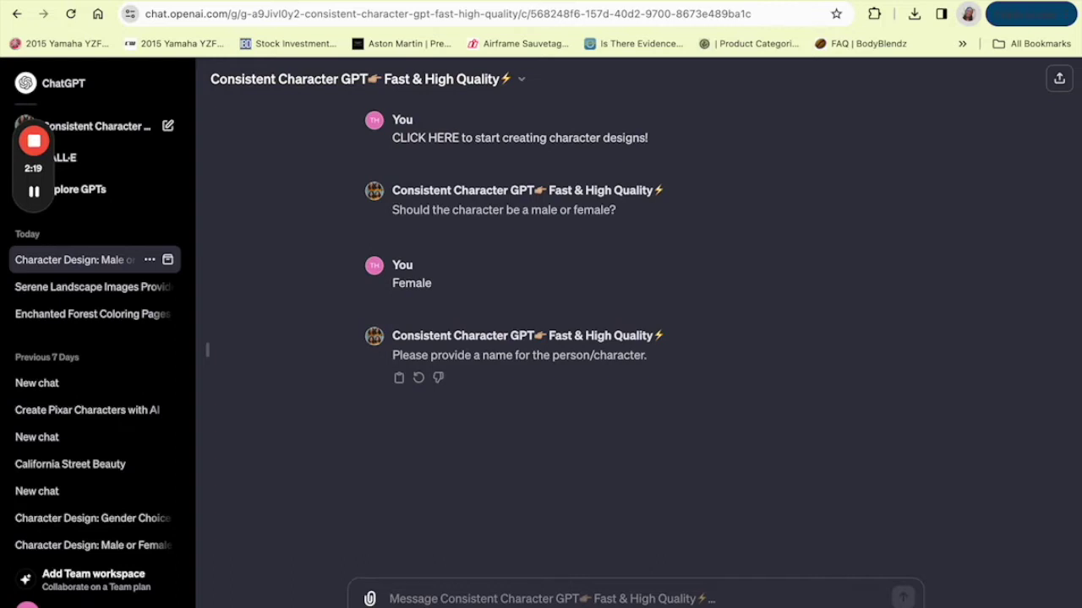
{"action": "type", "text": "Meghan"}
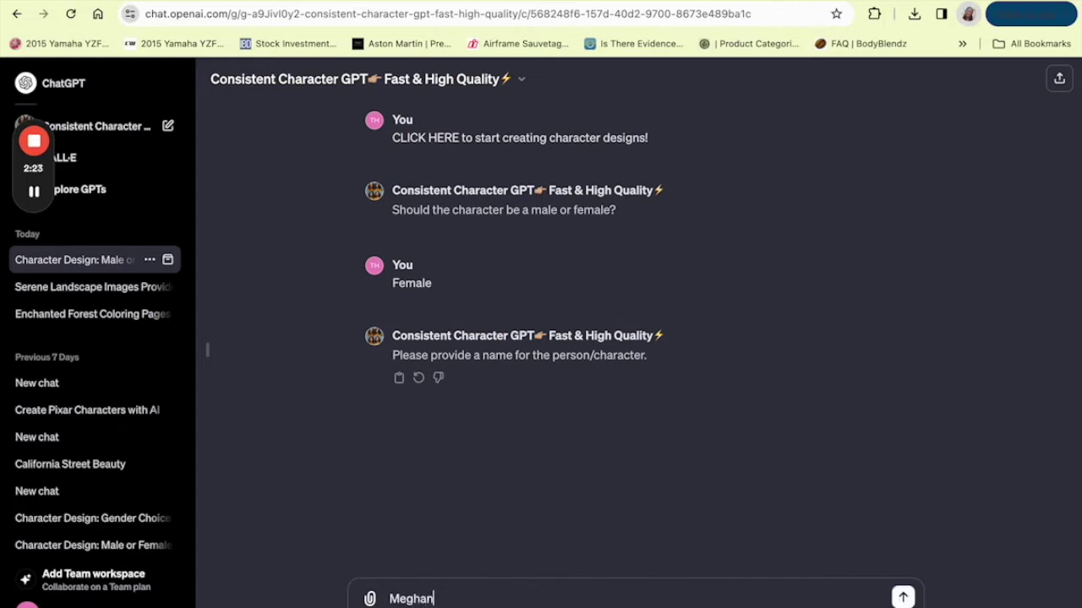
{"action": "key", "text": "Return"}
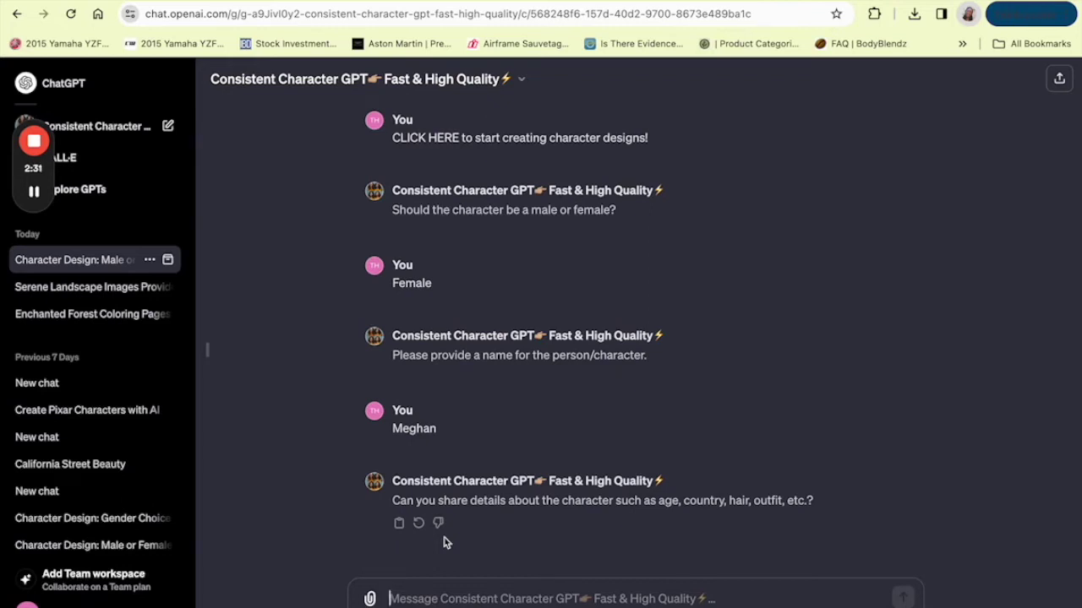
Describe Meghan as a 10-year-old Nigerian girl with very curly hair, wearing overalls over a tie-dye shirt
{"action": "type", "text": "Meg"}
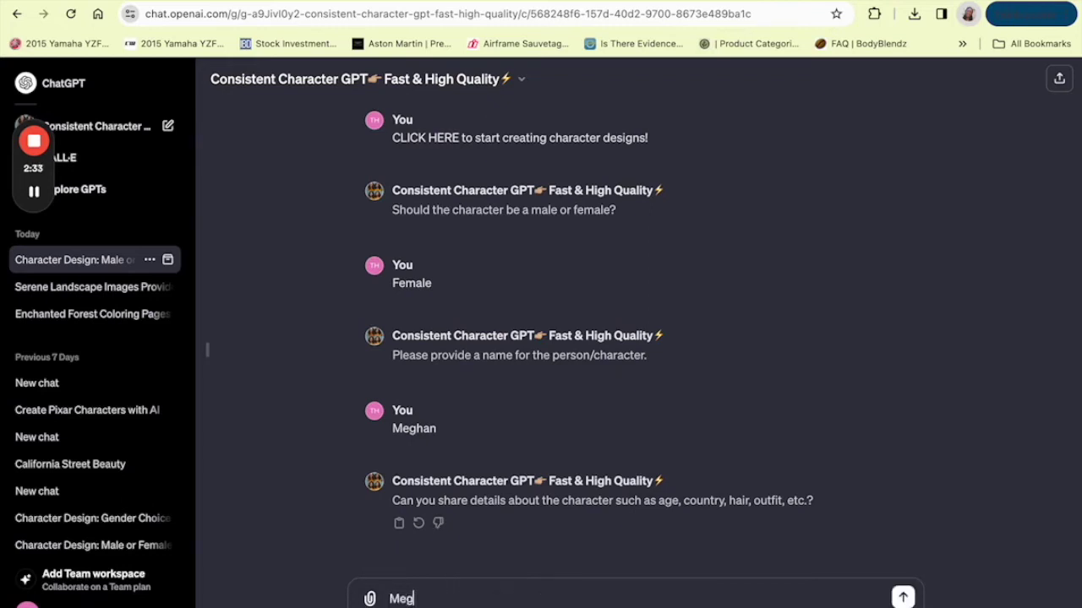
{"action": "type", "text": "han is an African American "}
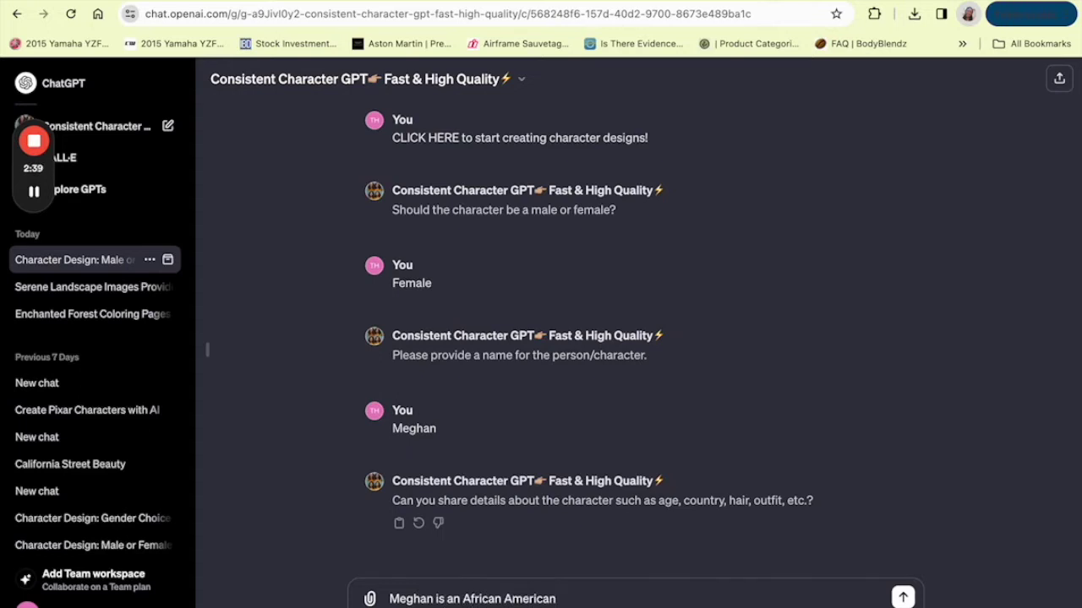
{"action": "type", "text": "10 year old girl"}
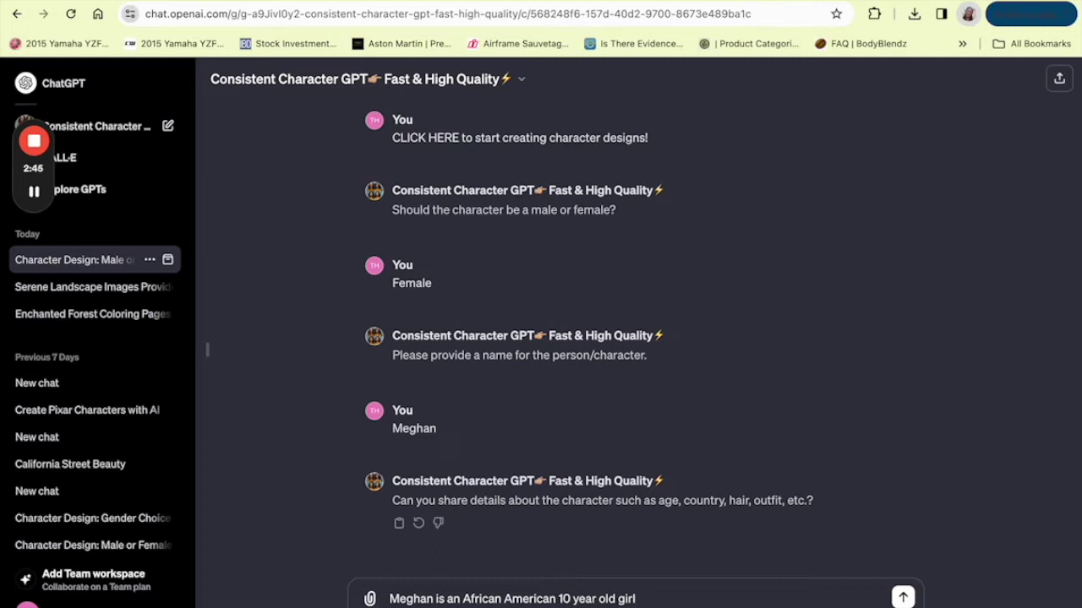
{"action": "type", "text": ". She's Nigerian"}
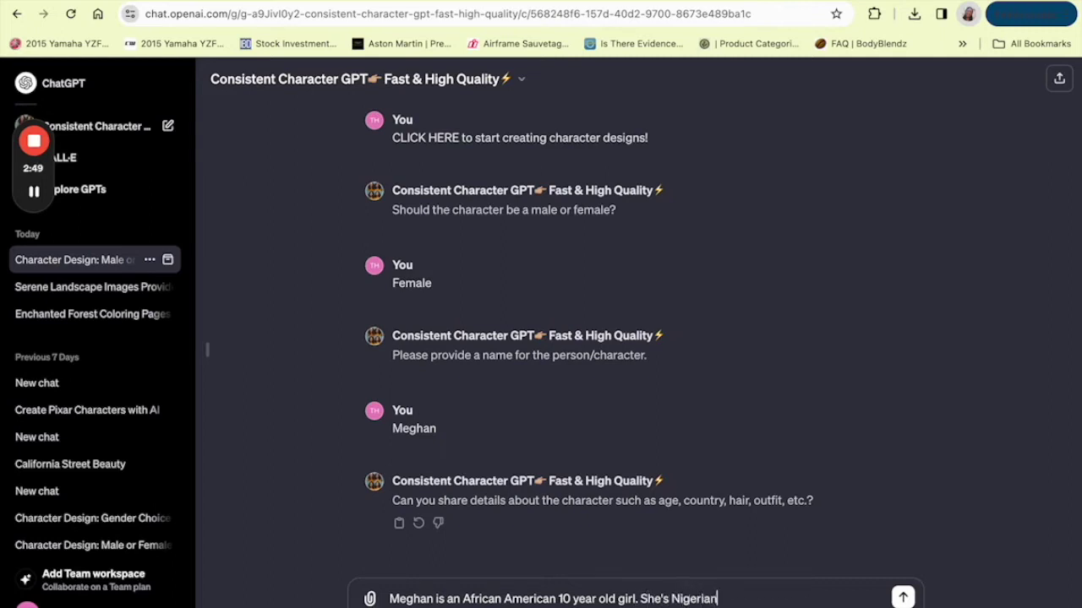
{"action": "type", "text": ", her hair is very curly"}
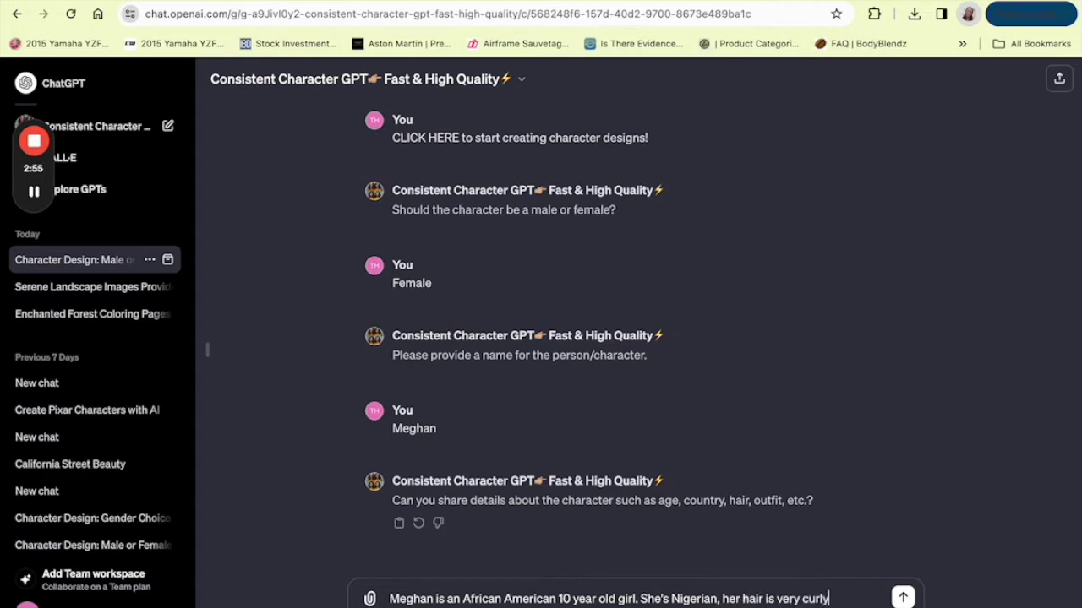
{"action": "type", "text": " and wild. Her outfit"}
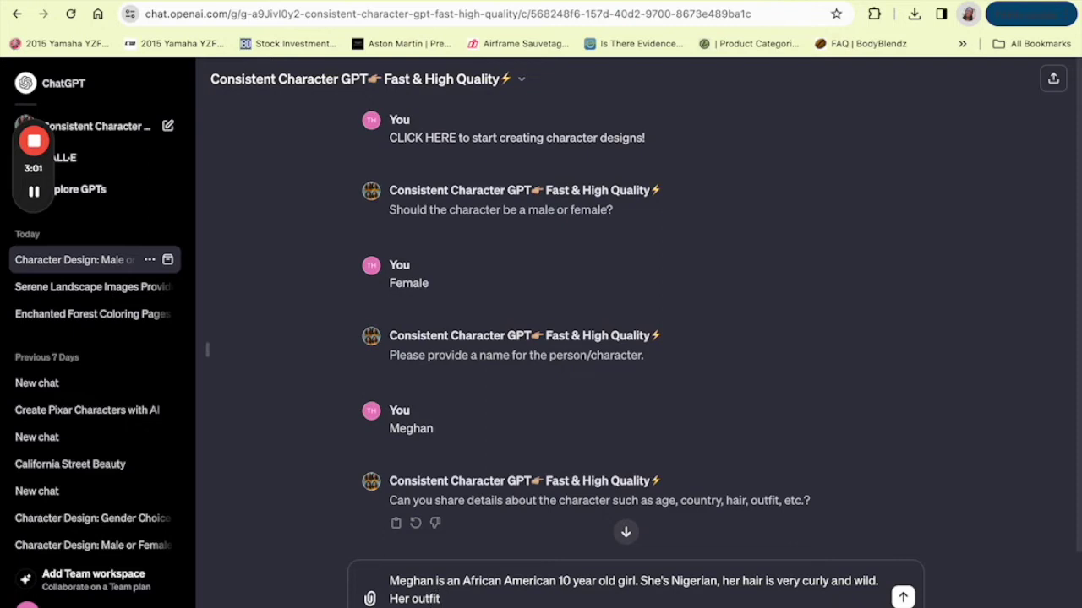
{"action": "type", "text": " is overalls with"}
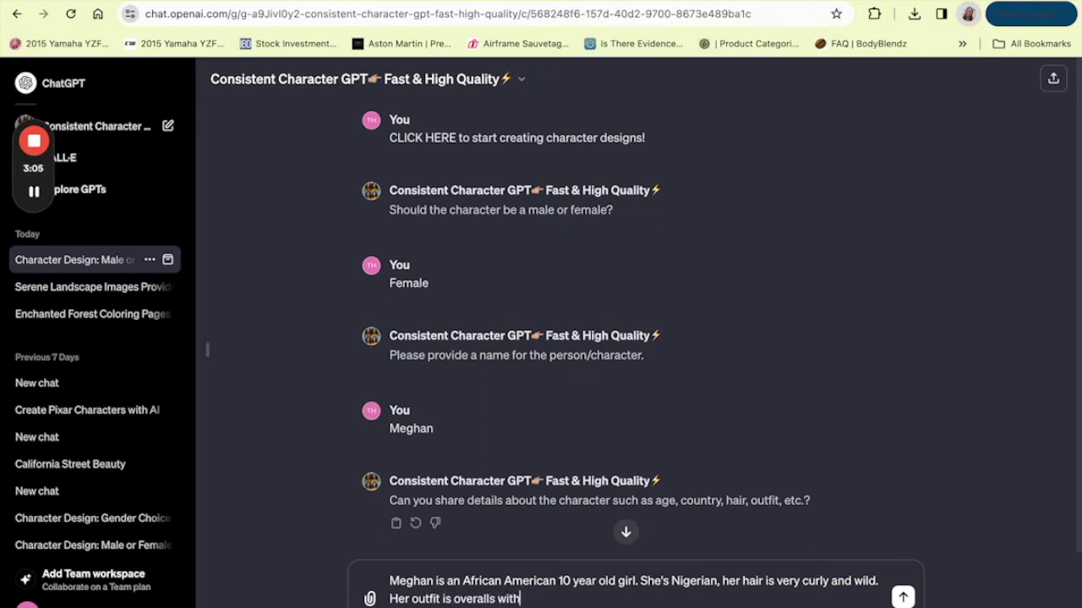
{"action": "type", "text": " a tie dye shirt"}
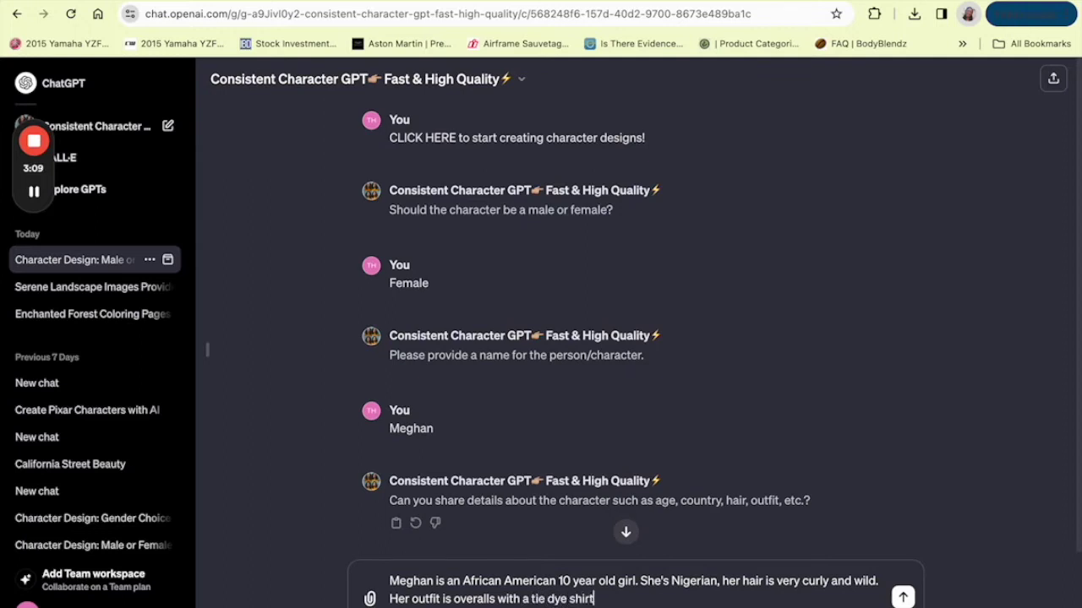
{"action": "type", "text": " underneath"}
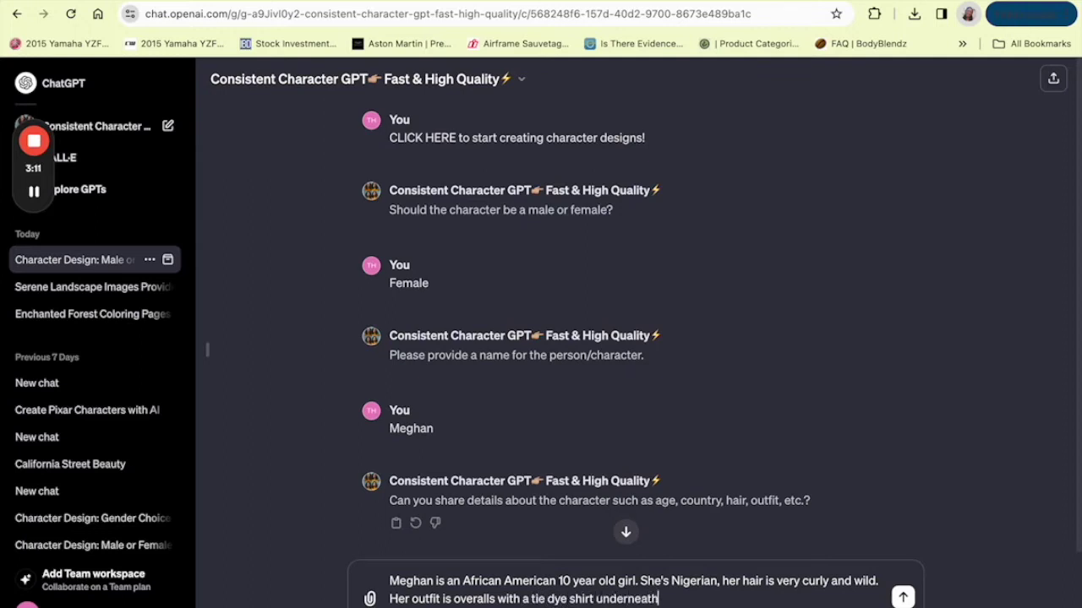
{"action": "type", "text": "."}
{"action": "key", "text": "Return"}
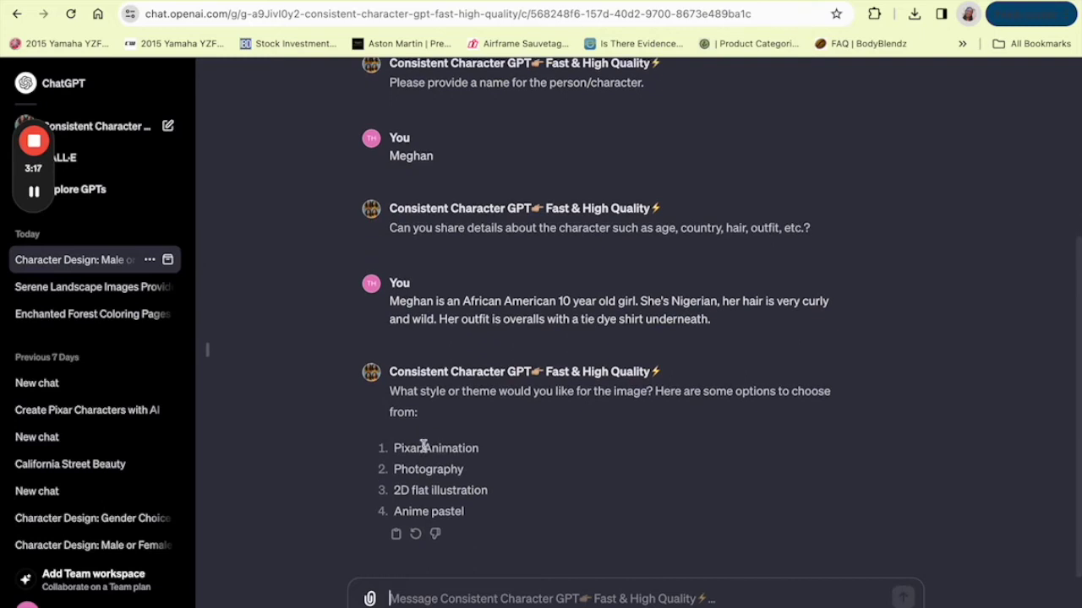
Pick the Pixar Animation style and wait for the first portrait to generate
{"action": "type", "text": "Pi"}
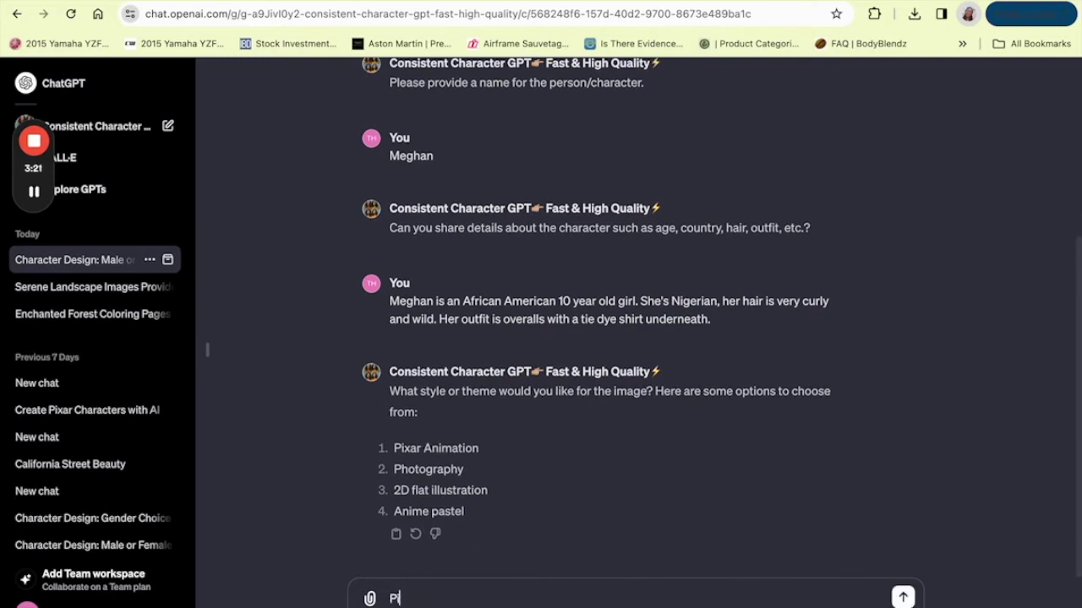
{"action": "type", "text": "xar Animation"}
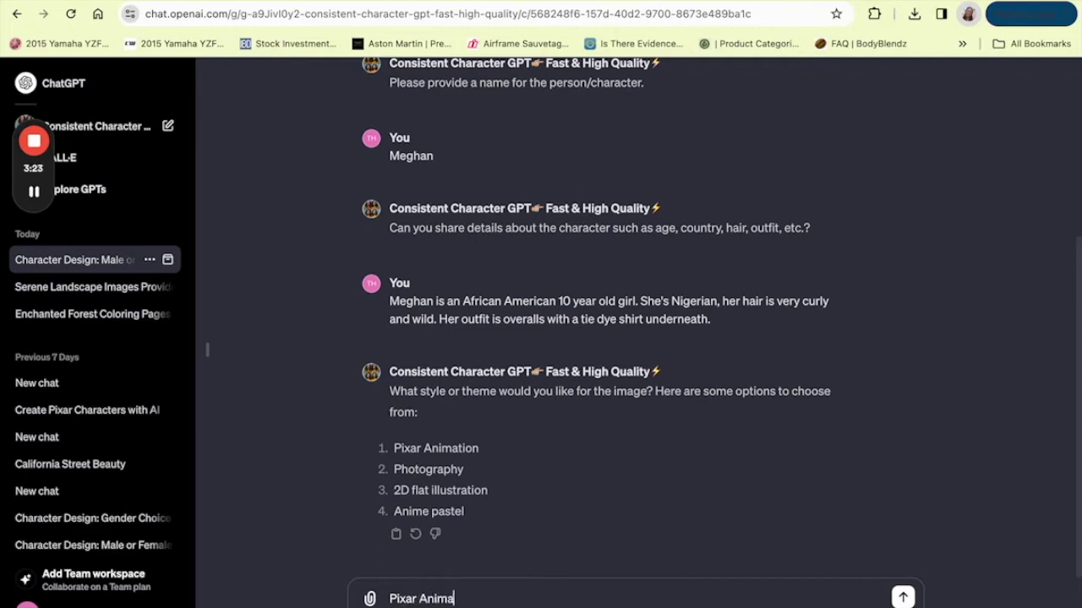
{"action": "key", "text": "Return"}
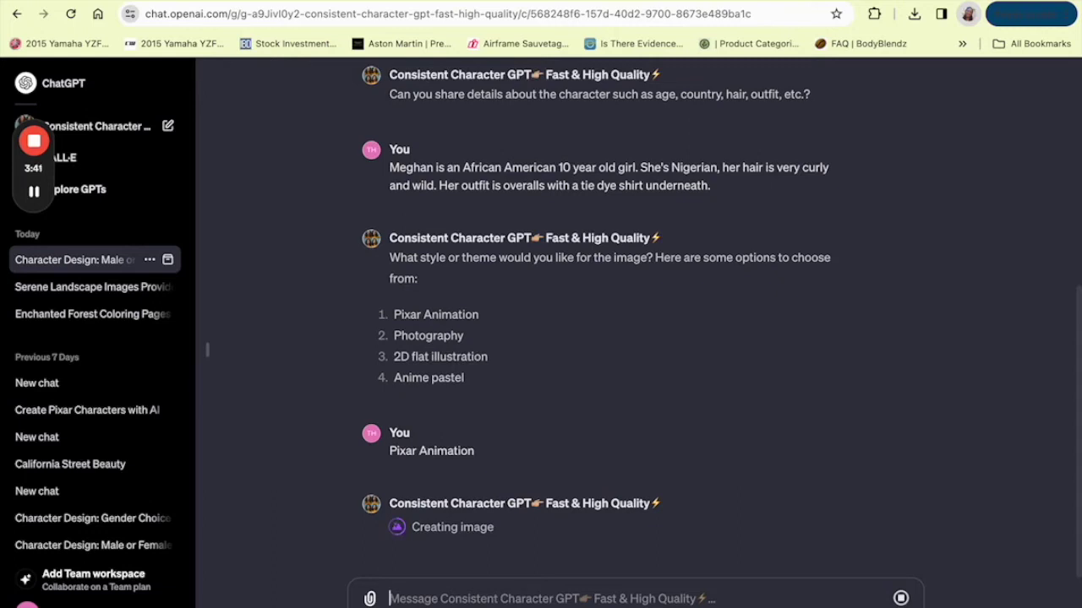
{"action": "mouse_move", "coordinate": [41, 213]}
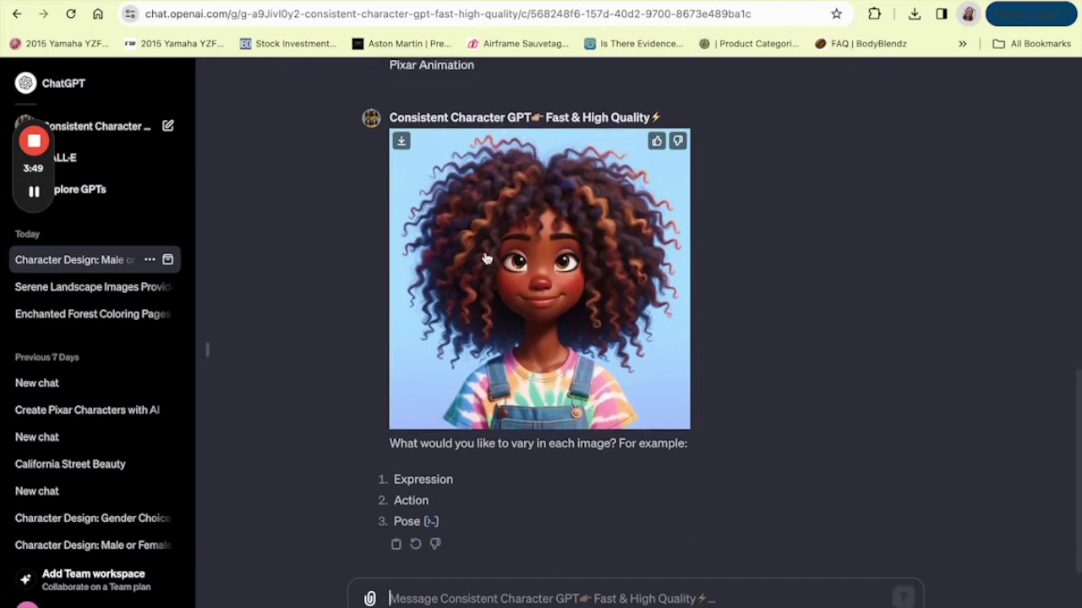
{"action": "scroll", "coordinate": [482, 249], "scroll_direction": "up", "scroll_amount": 1}
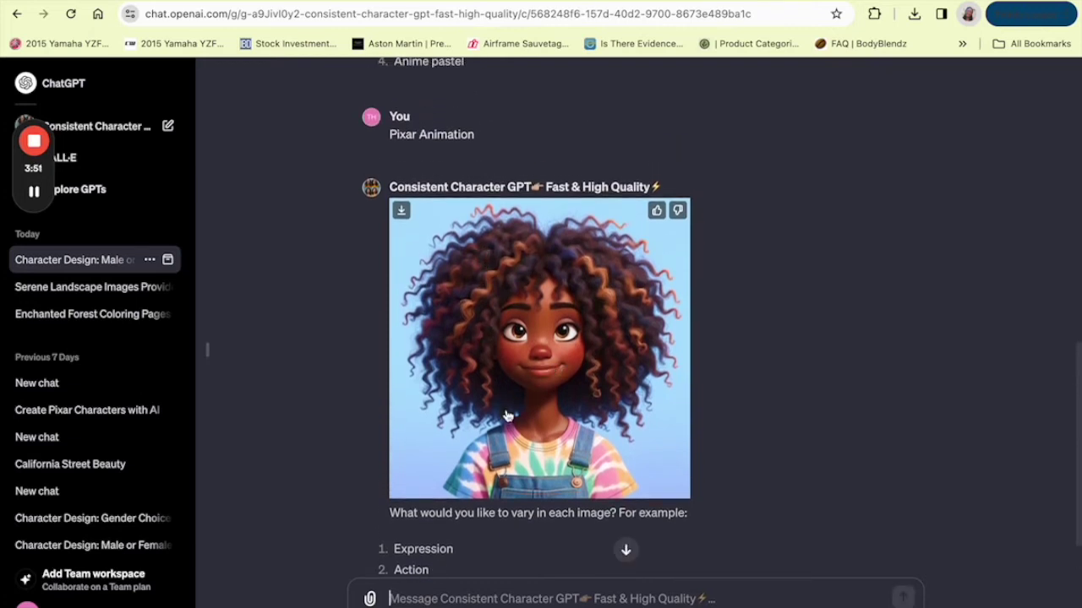
{"action": "scroll", "coordinate": [507, 418], "scroll_direction": "down", "scroll_amount": 1}
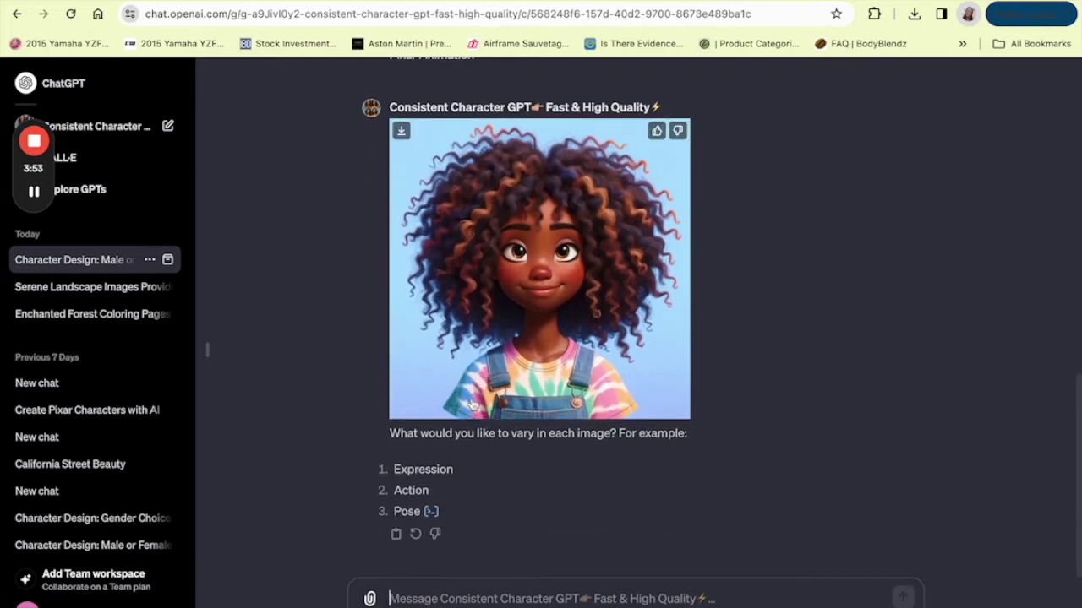
{"action": "scroll", "coordinate": [559, 343], "scroll_direction": "up", "scroll_amount": 3}
{"action": "scroll", "coordinate": [559, 343], "scroll_direction": "up", "scroll_amount": 1}
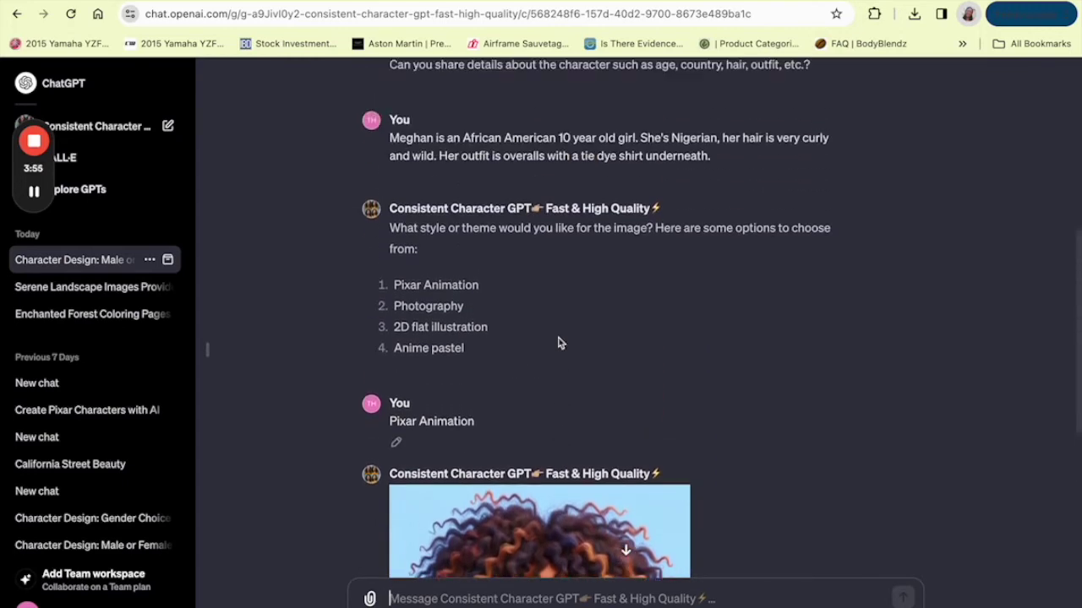
{"action": "scroll", "coordinate": [558, 343], "scroll_direction": "down", "scroll_amount": 6}
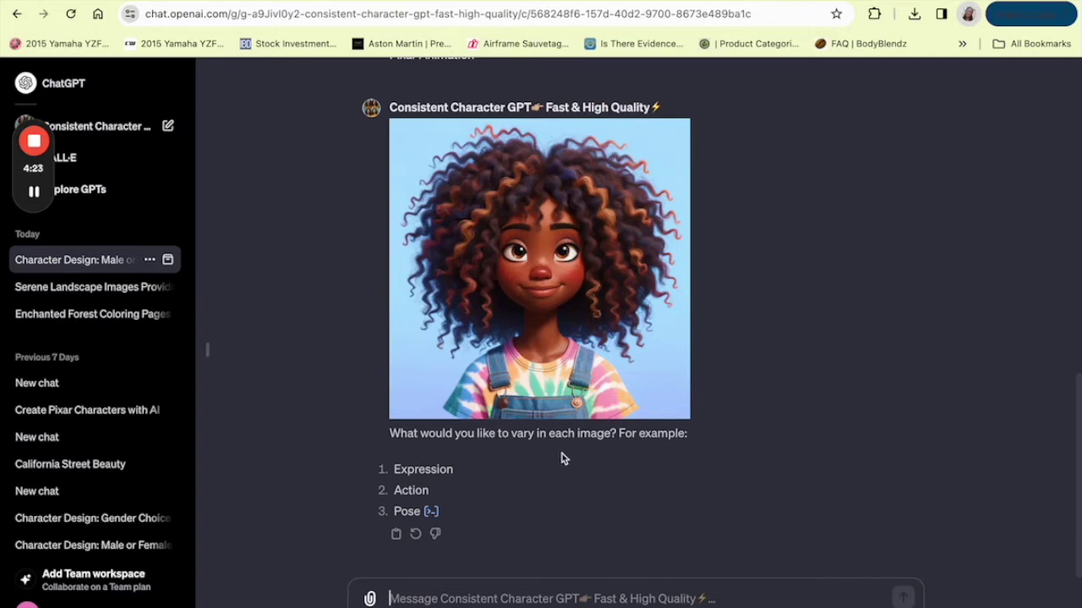
Request Meghan smiling with a thumbs up, choosing Expression as the variation
{"action": "type", "text": "Let"}
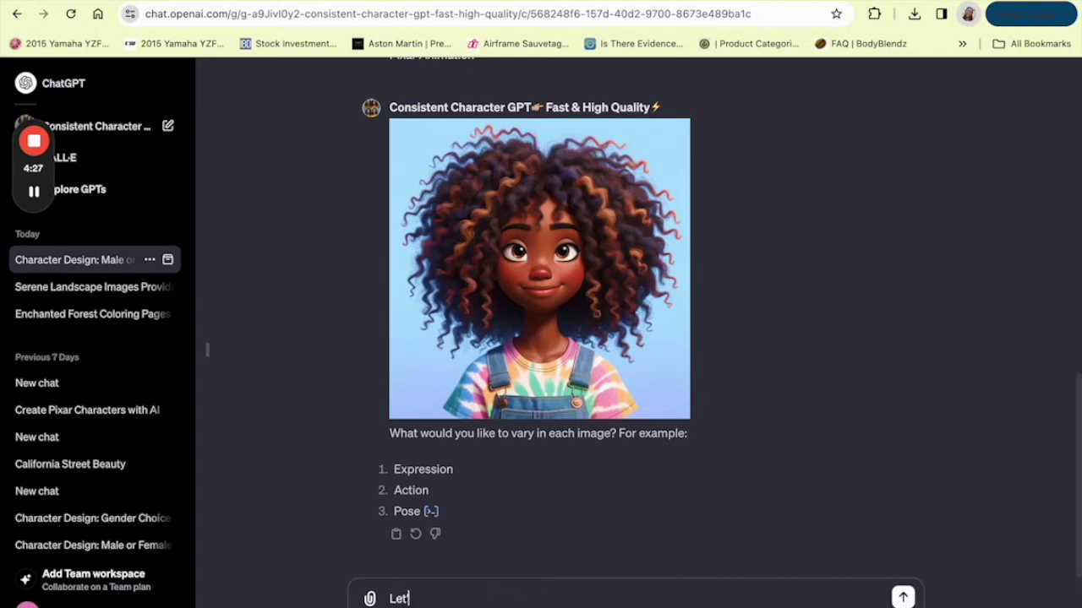
{"action": "type", "text": "'s have meghan "}
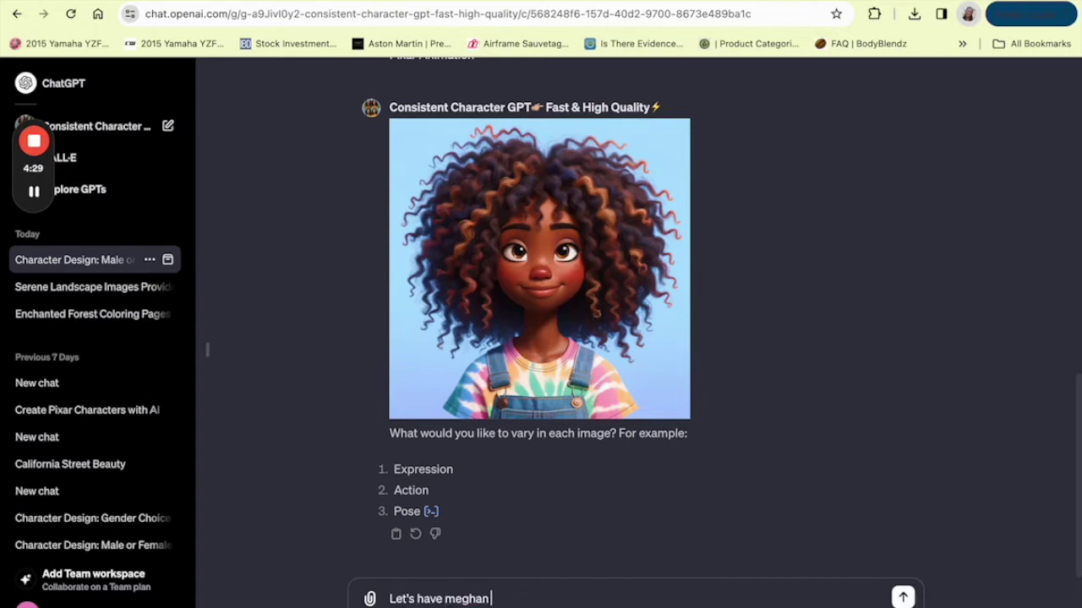
{"action": "type", "text": "smiling with a thu"}
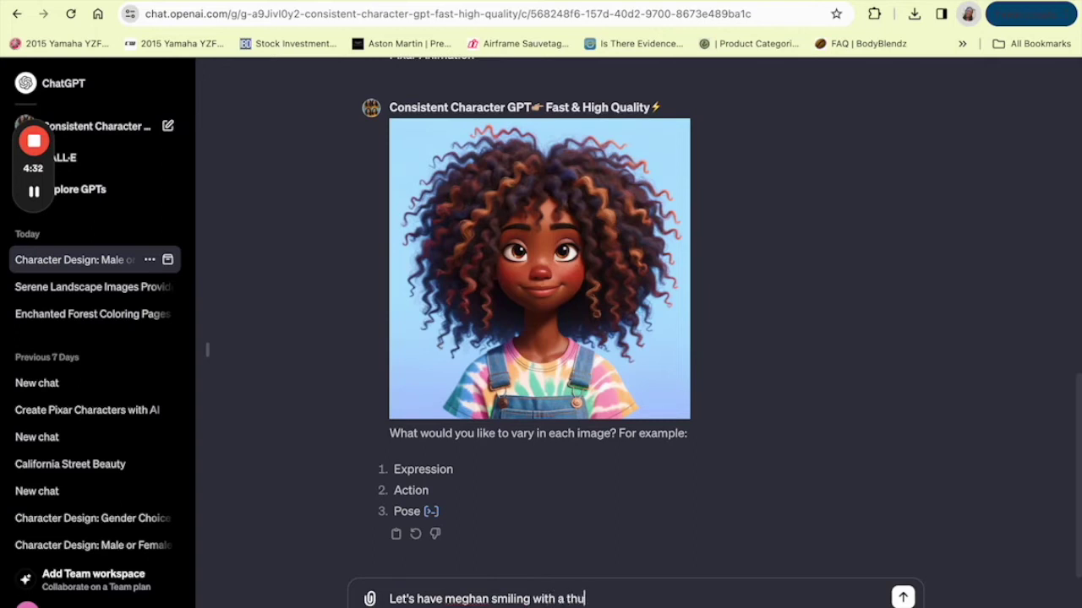
{"action": "type", "text": "mbs up"}
{"action": "key", "text": "Return"}
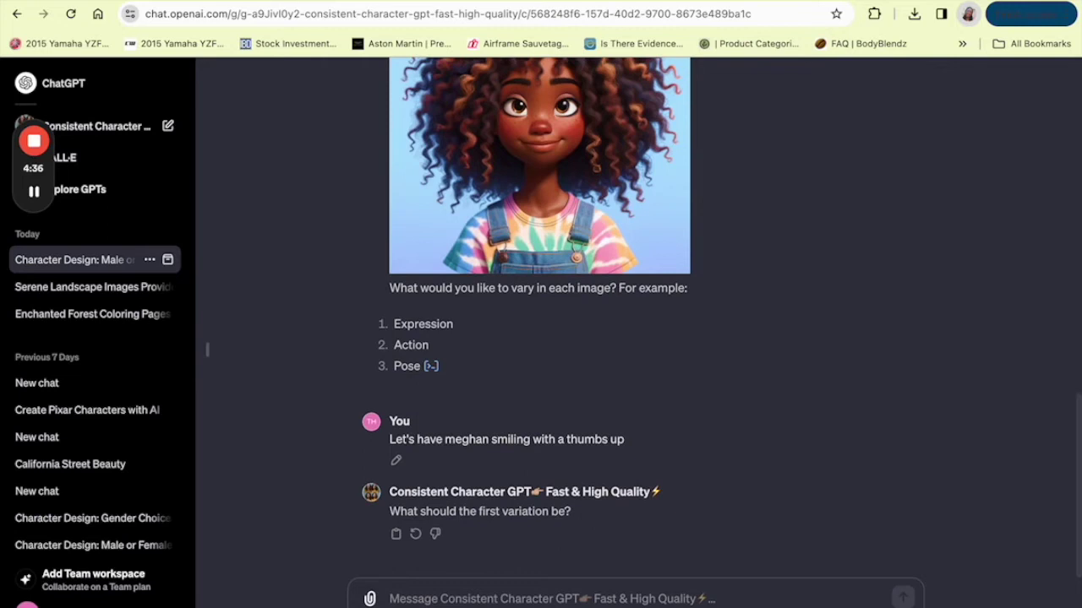
{"action": "type", "text": "E"}
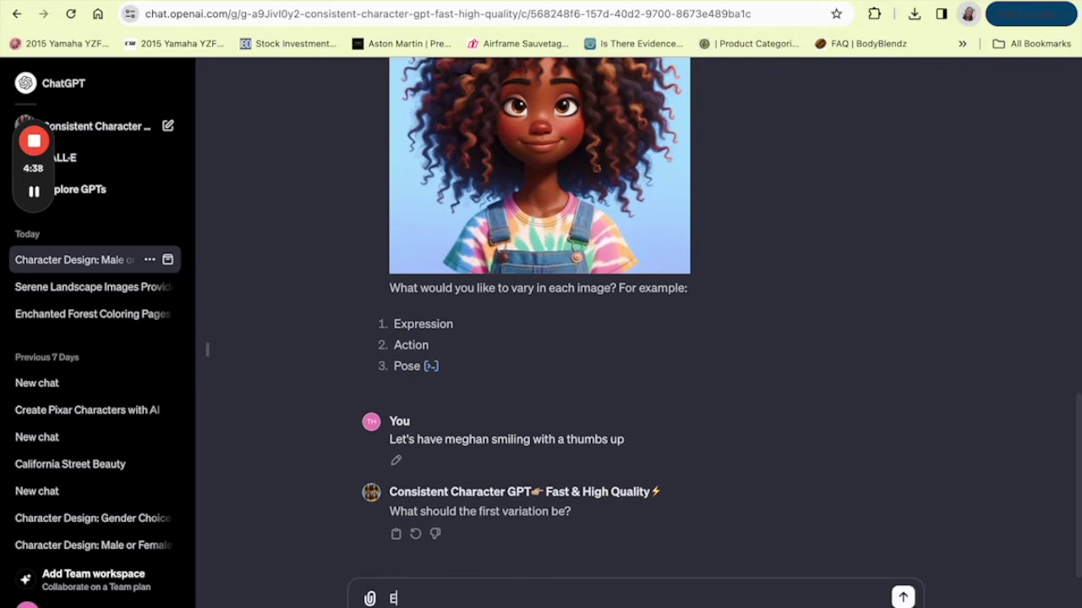
{"action": "type", "text": "xpressions"}
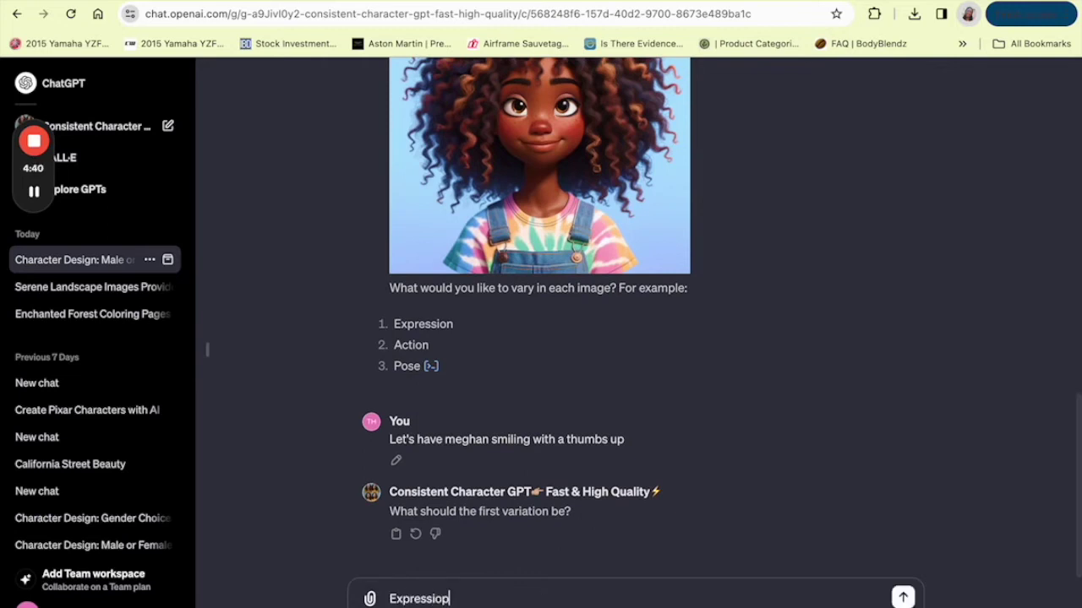
{"action": "key", "text": "BackSpace"}
{"action": "key", "text": "BackSpace"}
{"action": "type", "text": "n"}
{"action": "key", "text": "Return"}
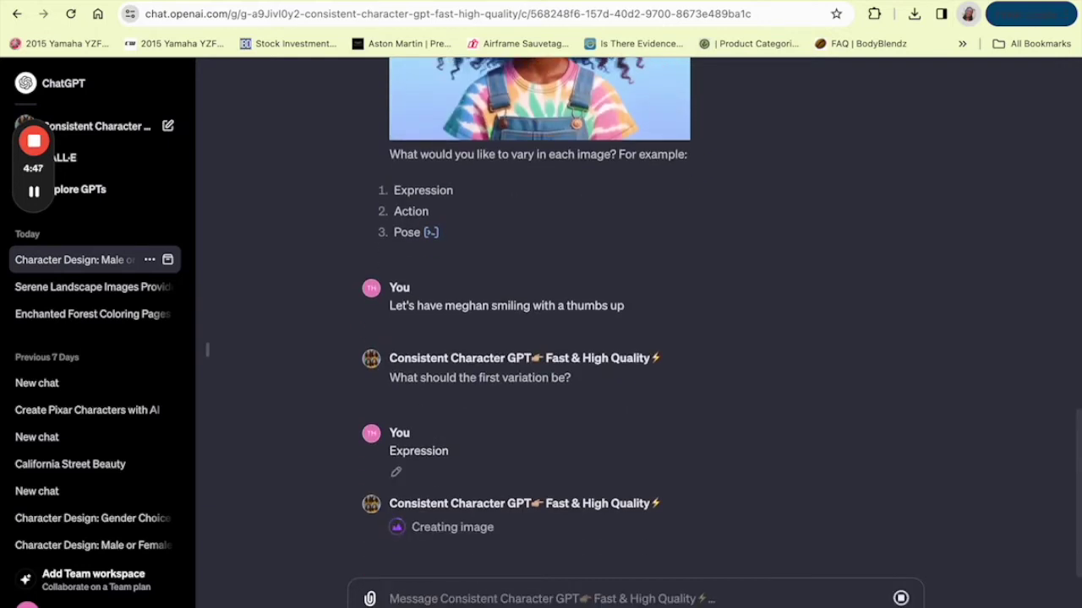
{"action": "mouse_move", "coordinate": [34, 194]}
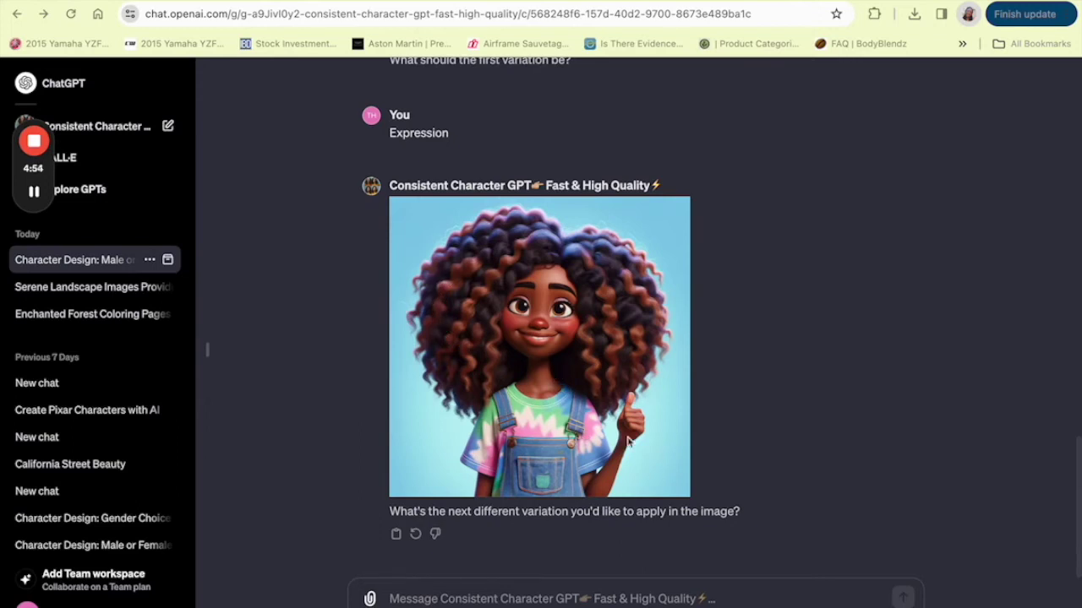
Scroll up to the original portrait, then back down to the thumbs-up image
{"action": "scroll", "coordinate": [600, 353], "scroll_direction": "up", "scroll_amount": 8}
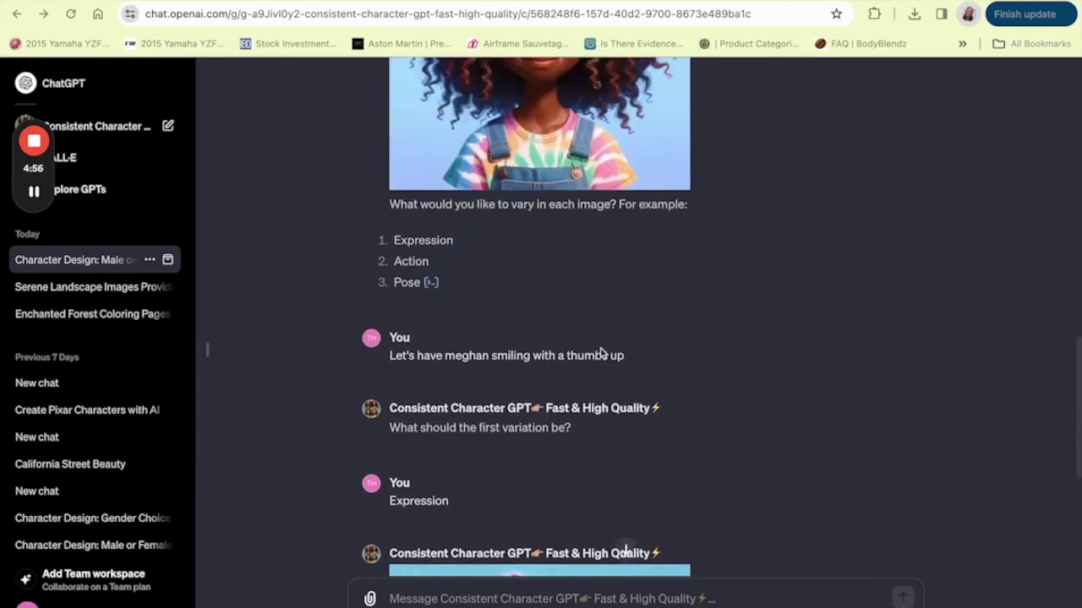
{"action": "scroll", "coordinate": [598, 353], "scroll_direction": "up", "scroll_amount": 2}
{"action": "scroll", "coordinate": [598, 352], "scroll_direction": "down", "scroll_amount": 4}
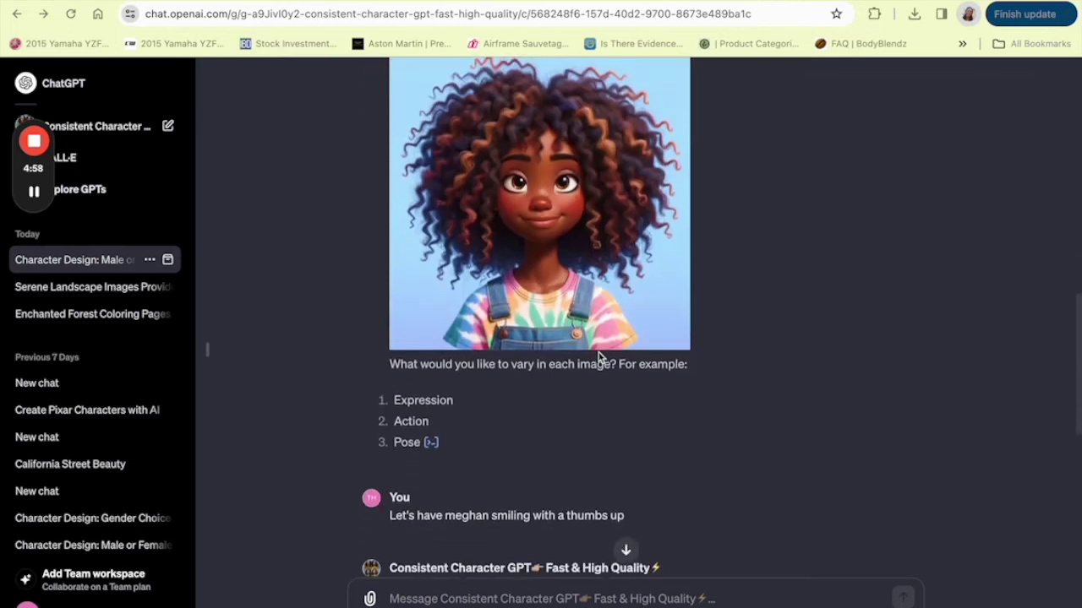
{"action": "scroll", "coordinate": [598, 352], "scroll_direction": "down", "scroll_amount": 5}
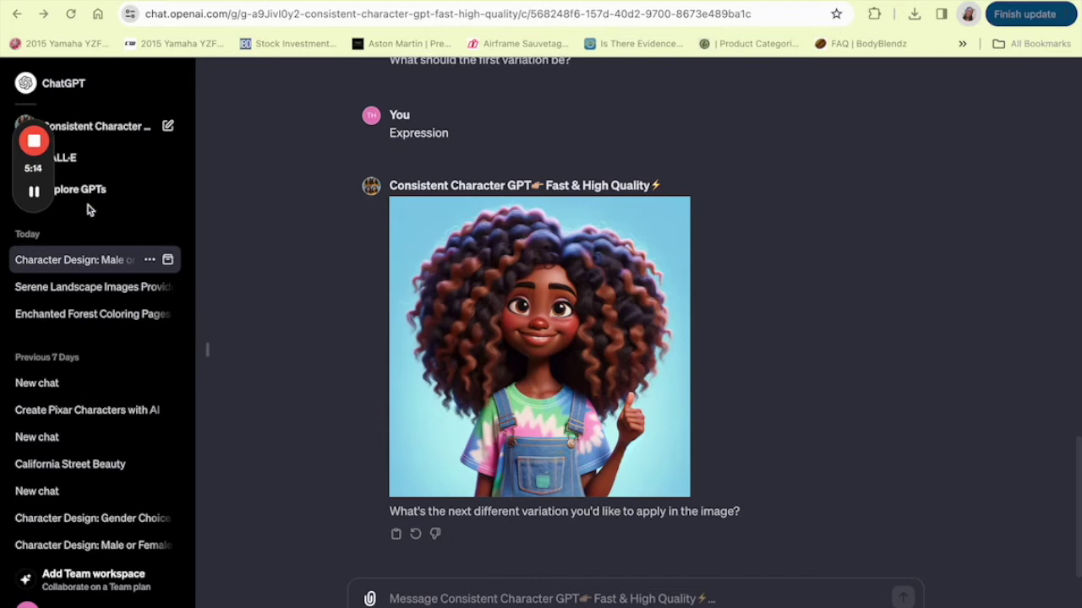
{"action": "mouse_move", "coordinate": [94, 194]}
Ask for Meghan going down the slide on a school playground
{"action": "left_click", "coordinate": [522, 600]}
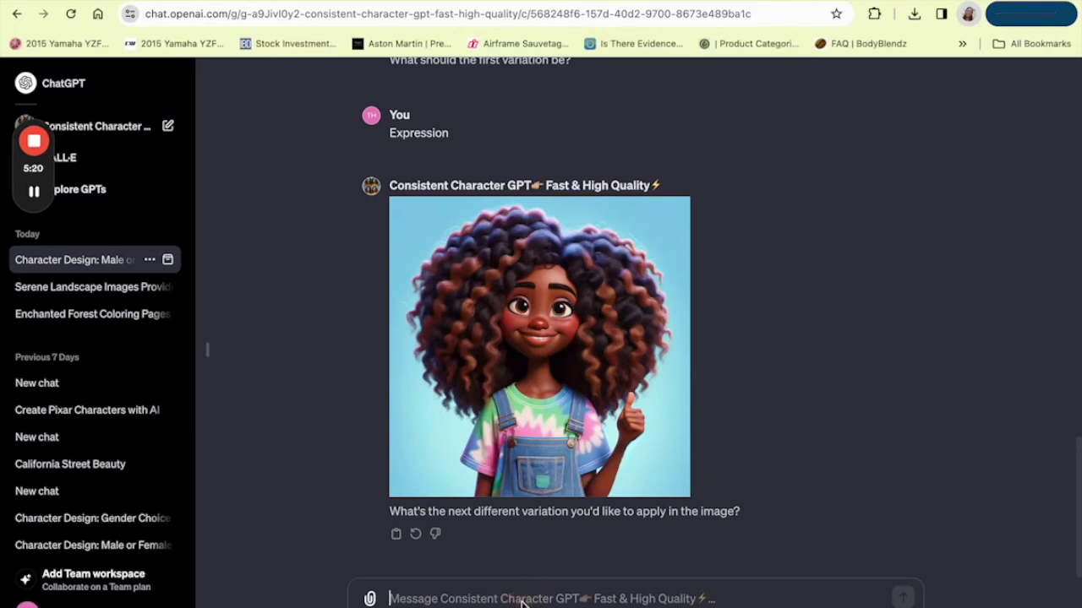
{"action": "type", "text": "Can you crea"}
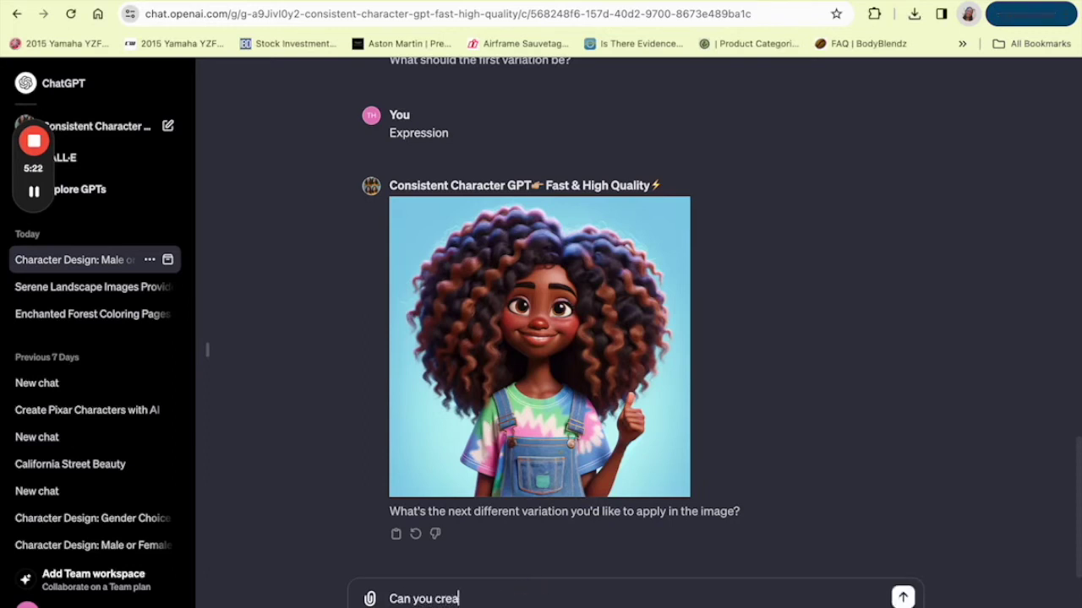
{"action": "type", "text": "te meghan o"}
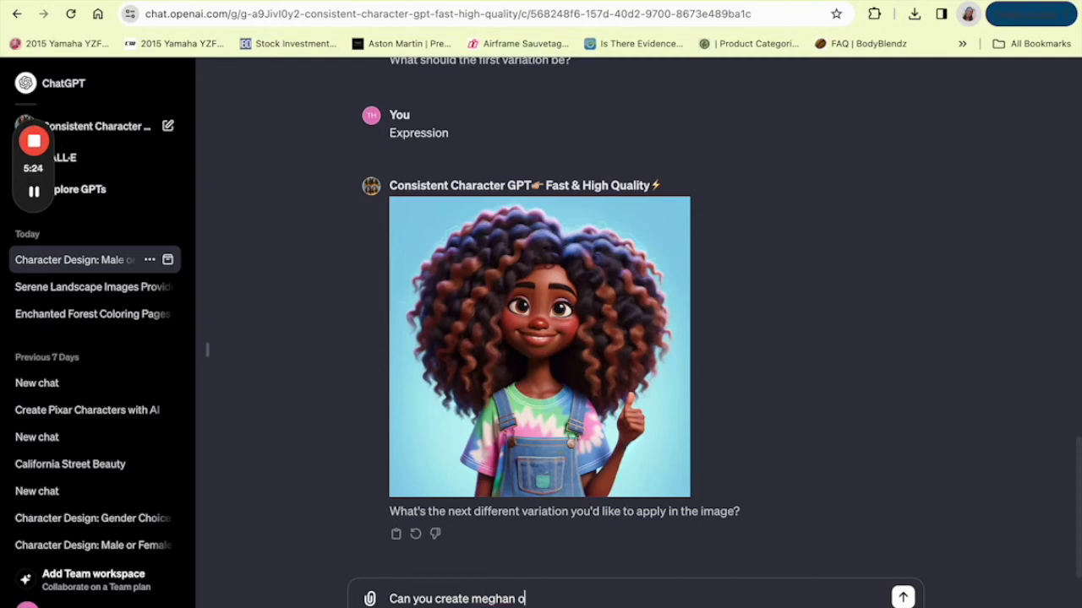
{"action": "type", "text": "n a school playground"}
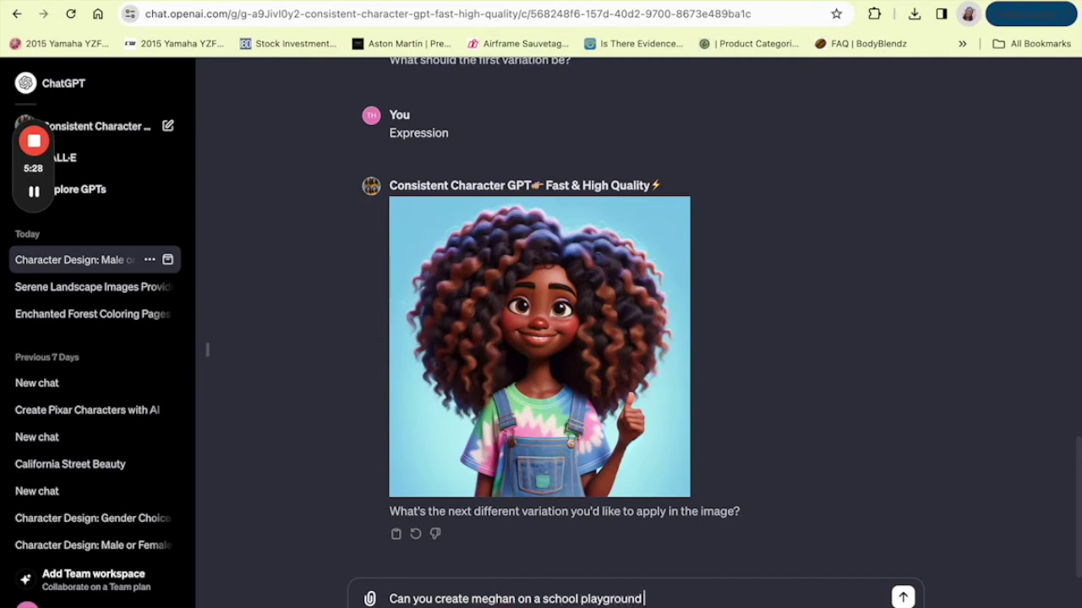
{"action": "type", "text": " going down the slide"}
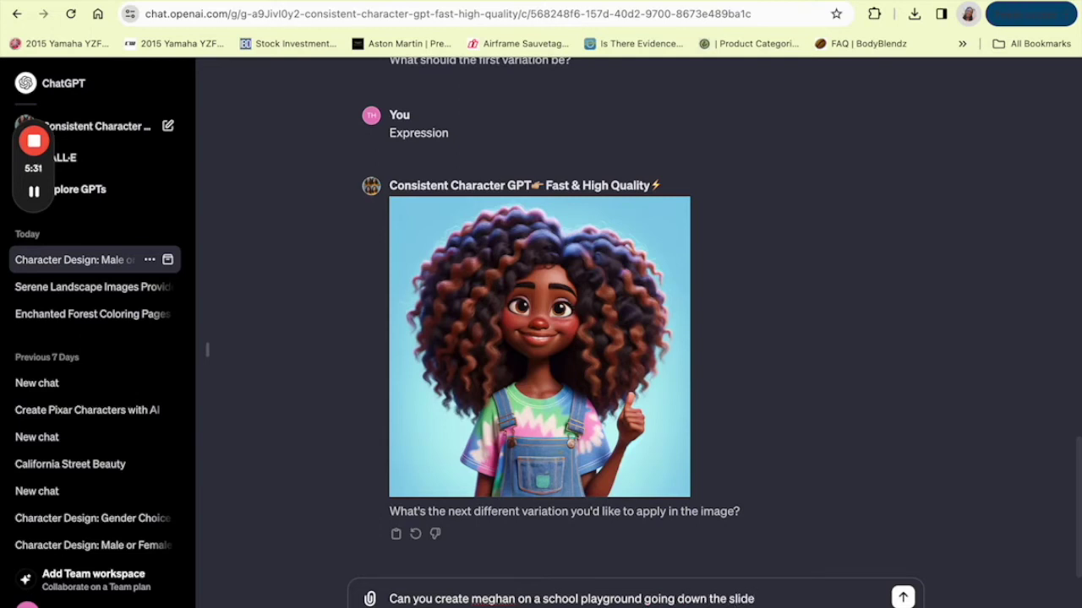
{"action": "key", "text": "Return"}
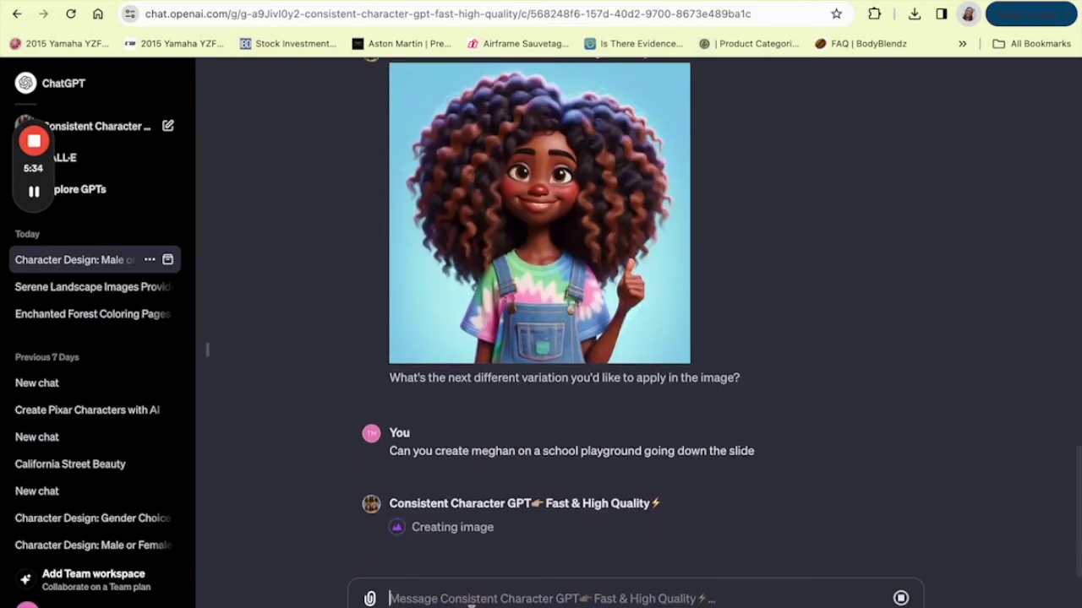
{"action": "left_click", "coordinate": [33, 192]}
{"action": "left_click", "coordinate": [34, 194]}
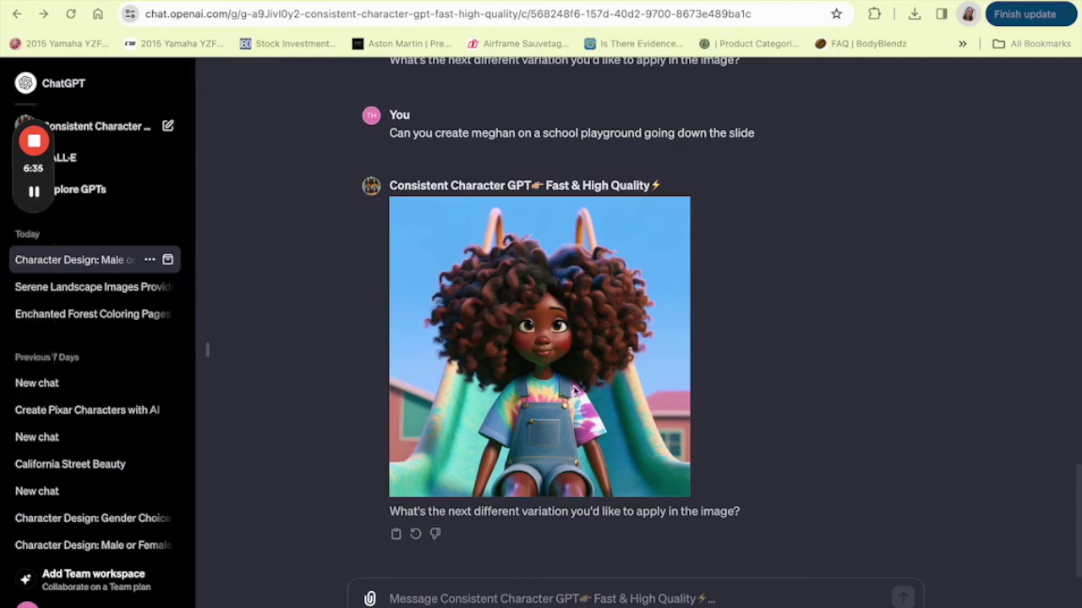
{"action": "scroll", "coordinate": [635, 395], "scroll_direction": "up", "scroll_amount": 5}
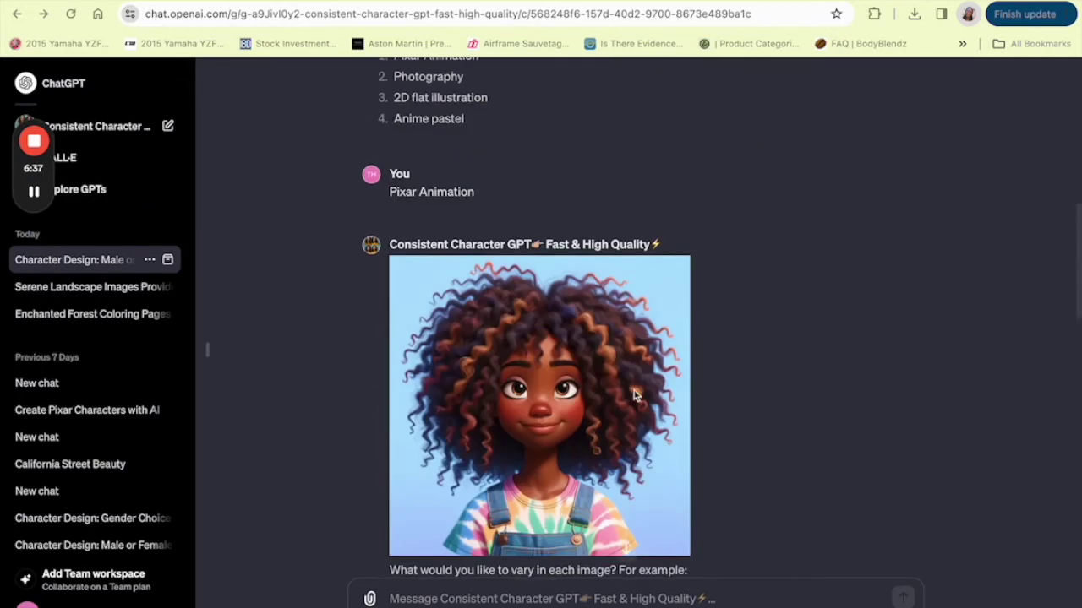
{"action": "scroll", "coordinate": [633, 395], "scroll_direction": "down", "scroll_amount": 15}
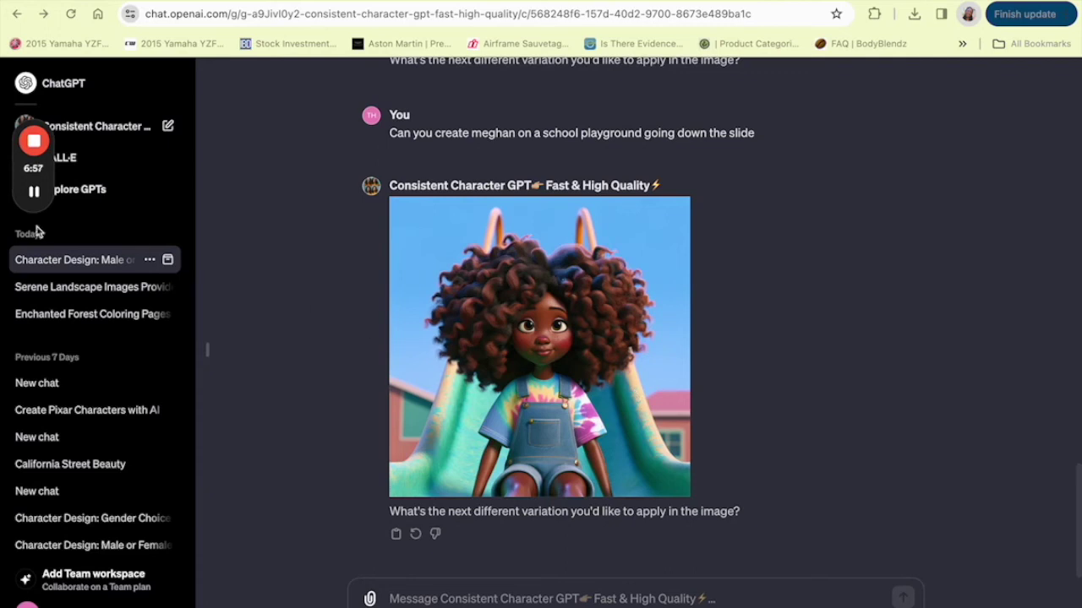
{"action": "mouse_move", "coordinate": [36, 205]}
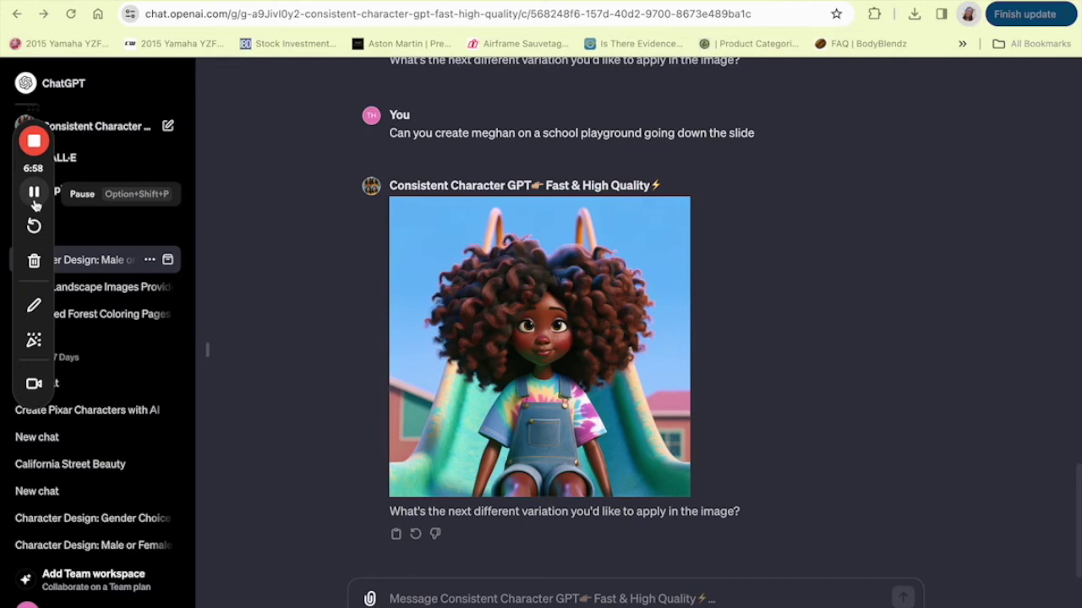